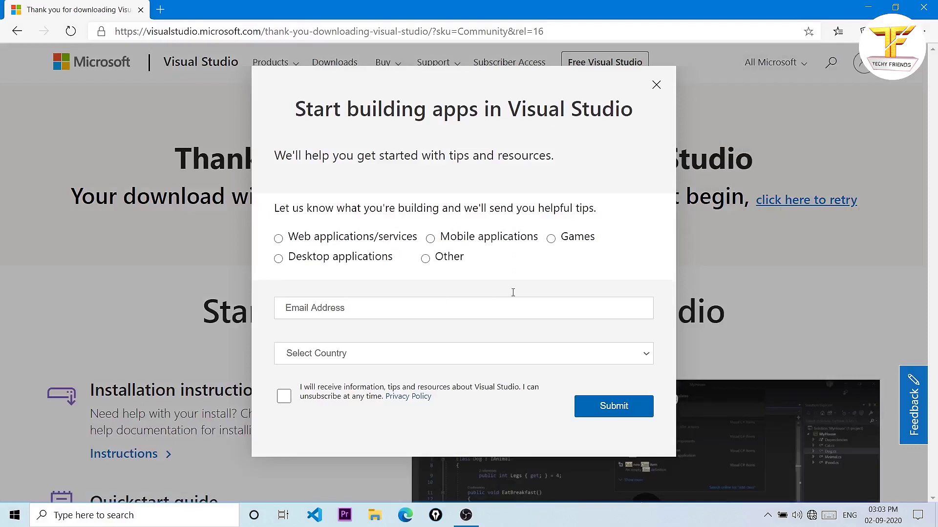
# Dismiss the sign-up prompt on the Visual Studio Community download thank-you page
pyautogui.click(655, 87)
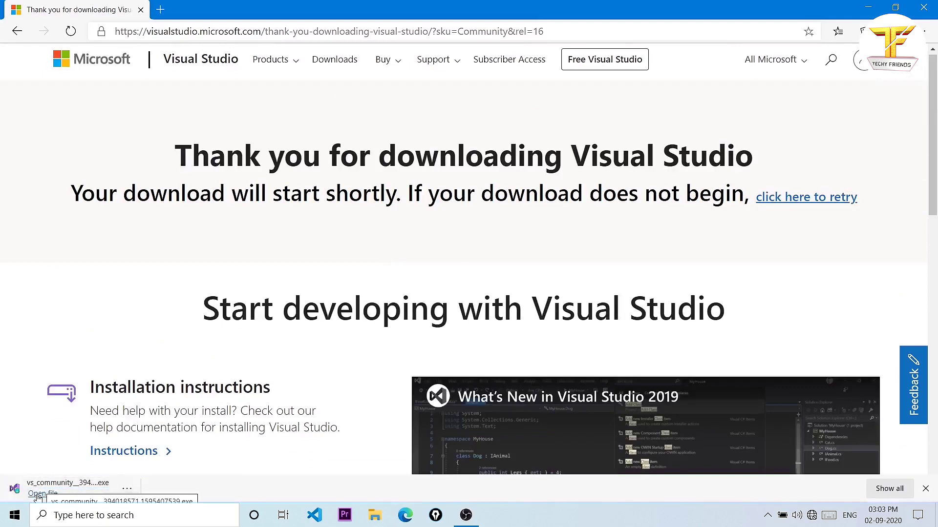
# Show the downloaded vs_community installer in its Downloads folder
pyautogui.click(126, 489)
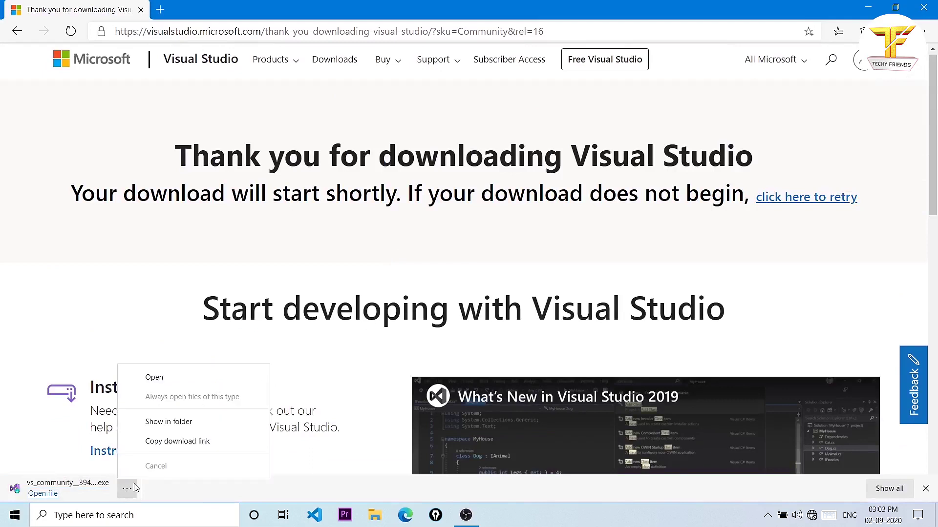
pyautogui.click(169, 422)
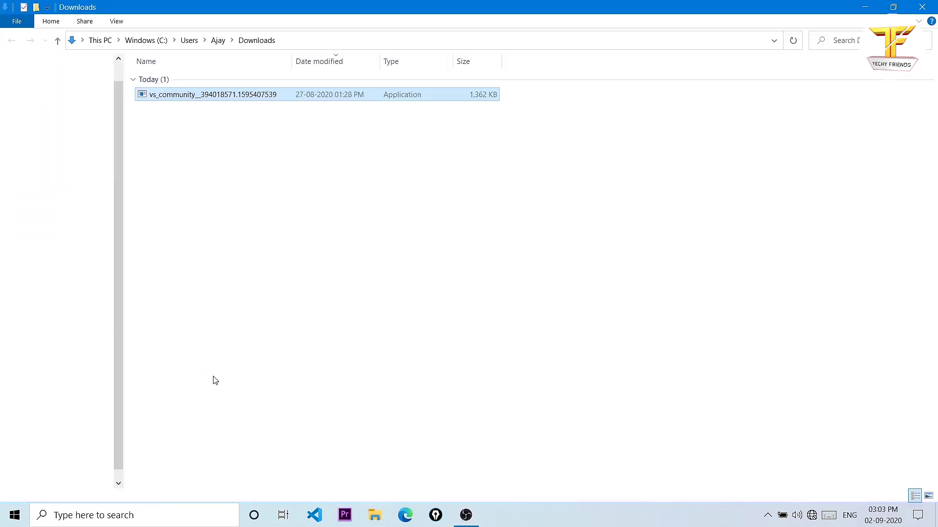
# Launch the vs_community installer from the Downloads folder
pyautogui.click(239, 97)
pyautogui.click(348, 253)
pyautogui.scroll(2, 349, 253)
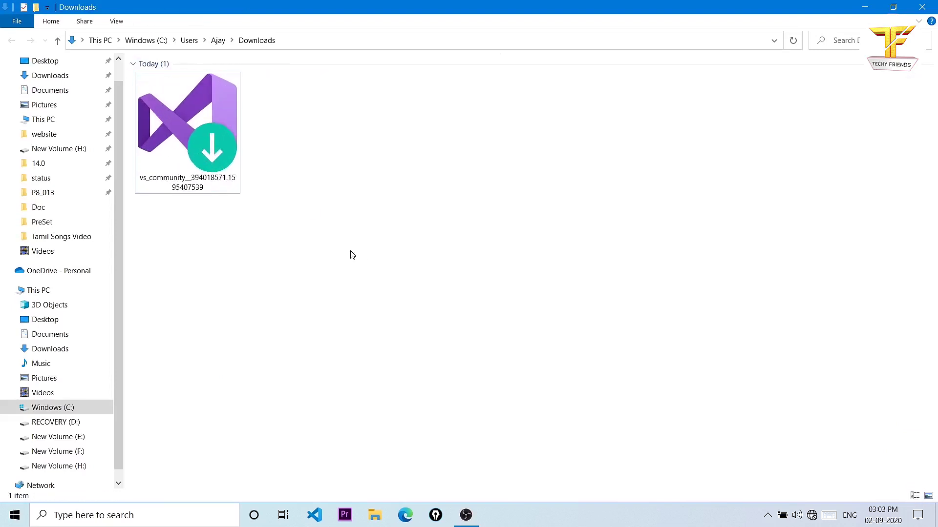
pyautogui.scroll(1, 350, 251)
pyautogui.rightClick(352, 148)
pyautogui.doubleClick(211, 104)
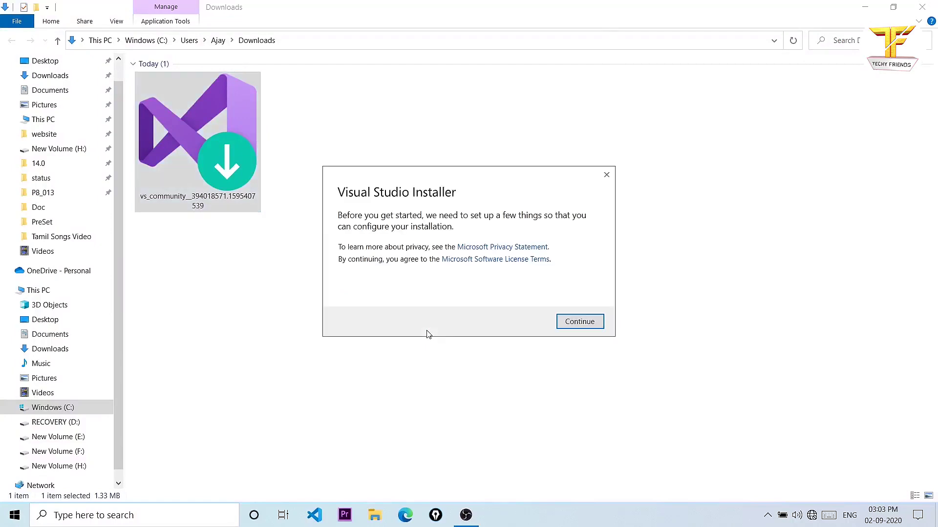
# Install Visual Studio with the ASP.NET and web development and .NET desktop development workloads
pyautogui.click(580, 322)
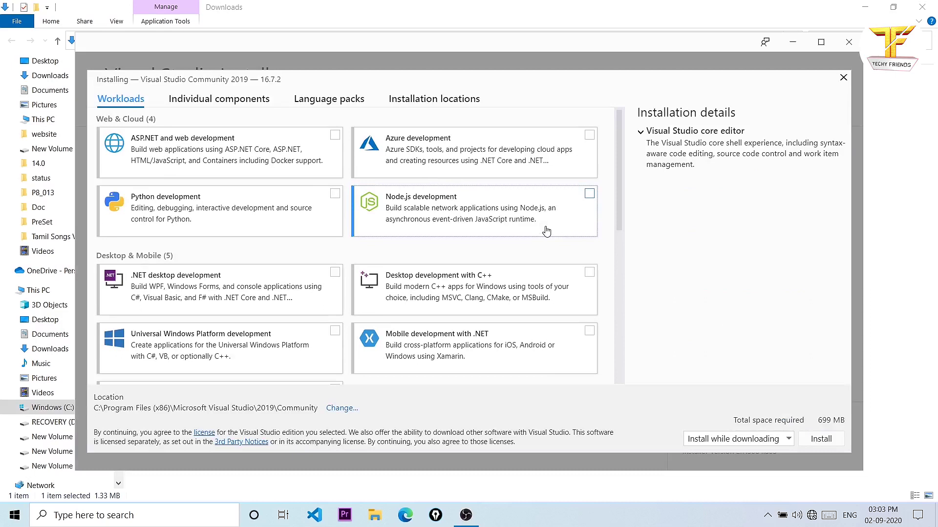
pyautogui.click(334, 136)
pyautogui.click(334, 273)
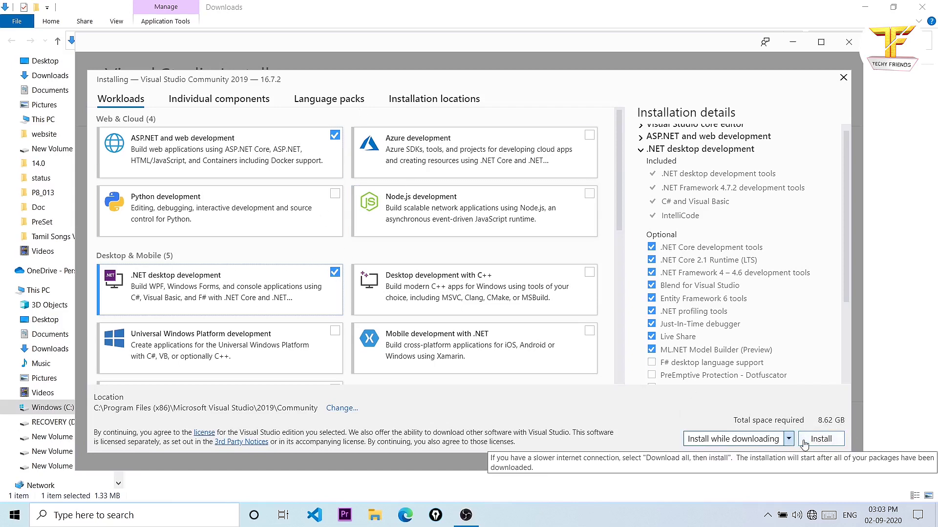
pyautogui.click(821, 441)
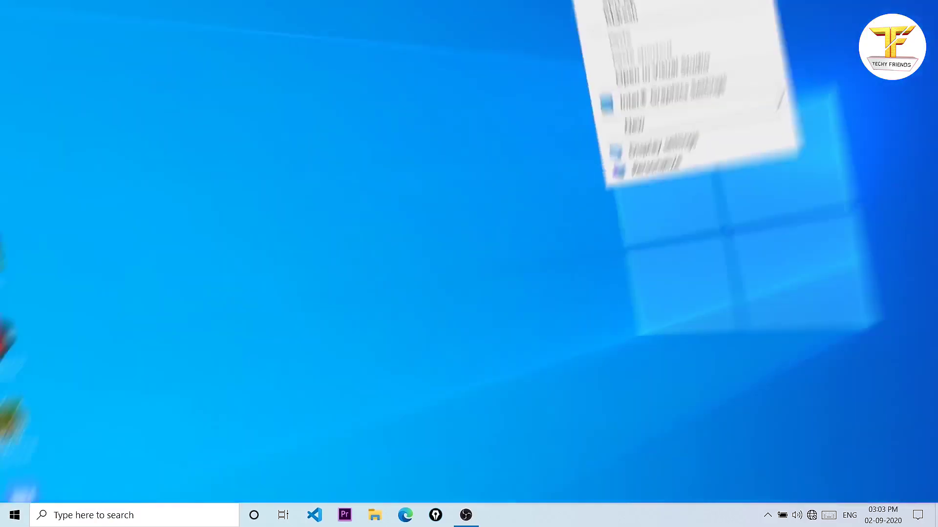
# Launch Visual Studio 2019 from the Windows Start menu app list
pyautogui.click(555, 119)
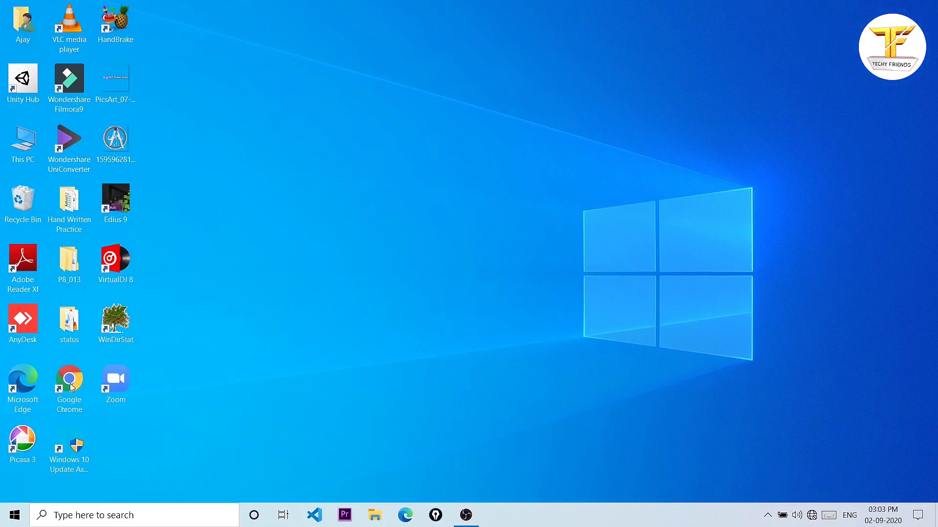
pyautogui.press('super')
pyautogui.scroll(-15, 86, 396)
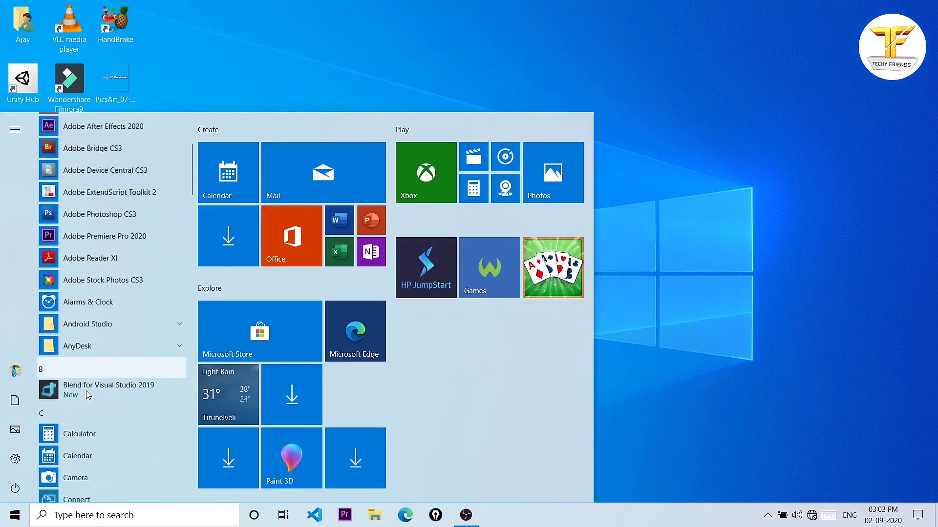
pyautogui.scroll(-15, 87, 391)
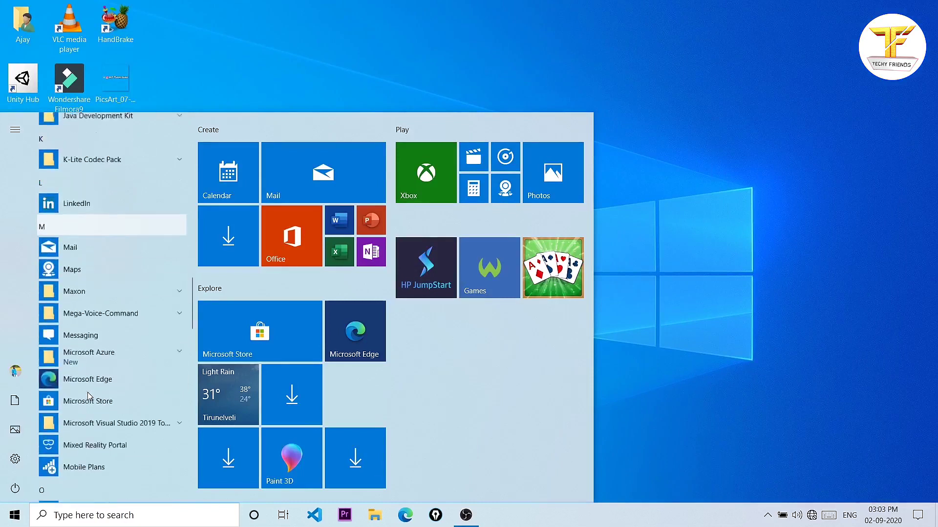
pyautogui.scroll(-5, 88, 393)
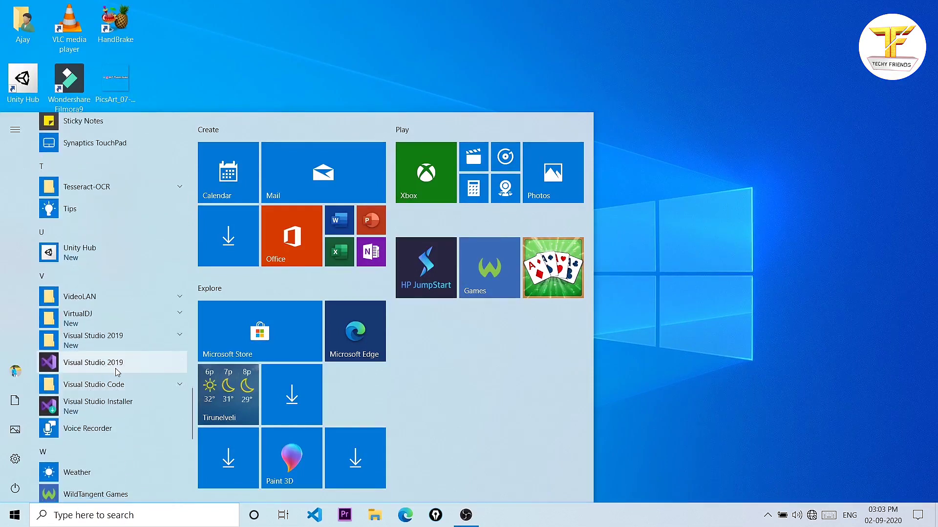
pyautogui.click(128, 370)
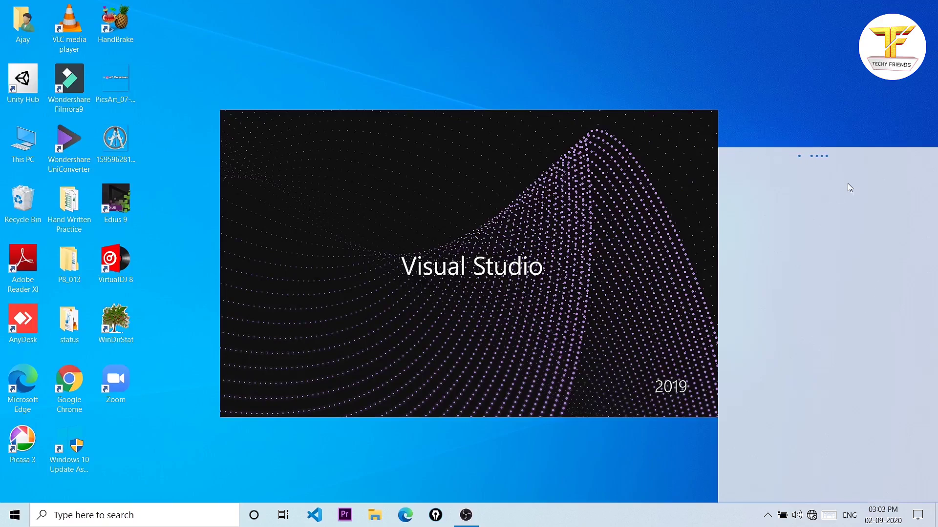
# Connect to the secured Wi-Fi network and close the network flyout
pyautogui.click(839, 186)
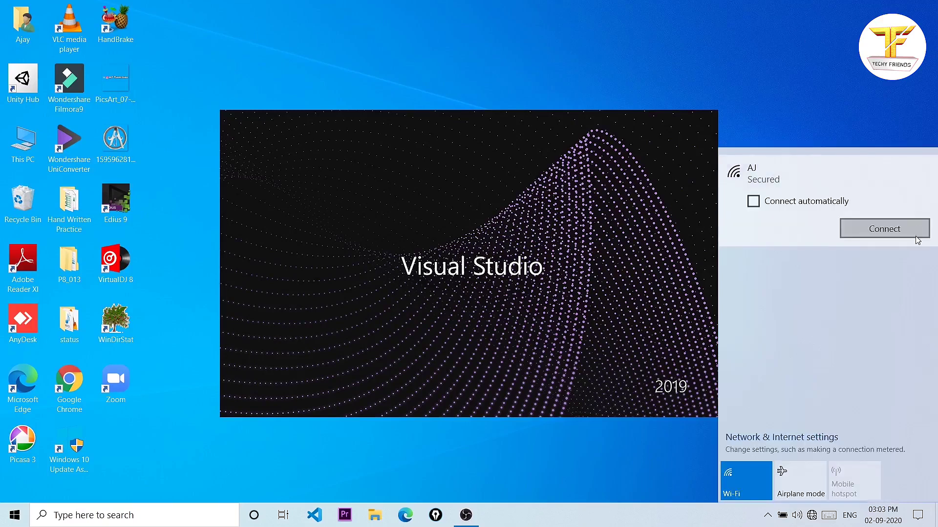
pyautogui.click(910, 232)
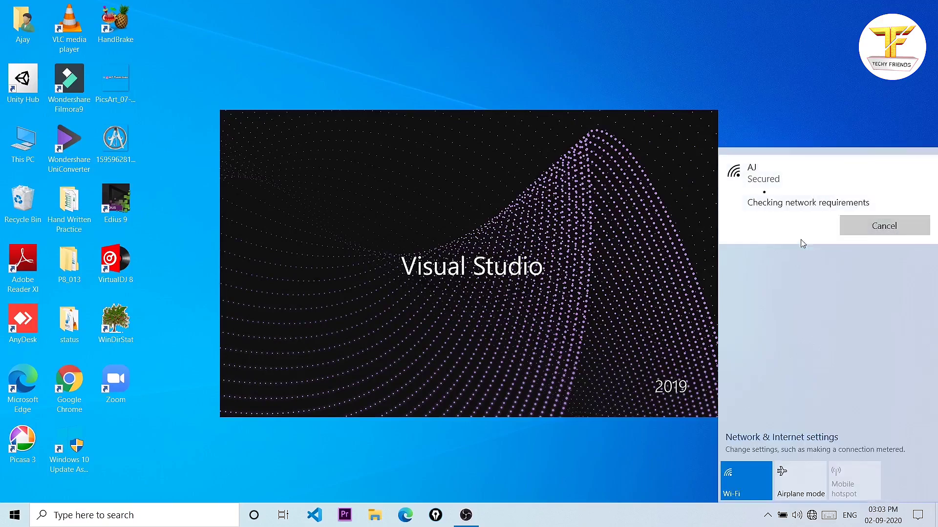
pyautogui.click(805, 122)
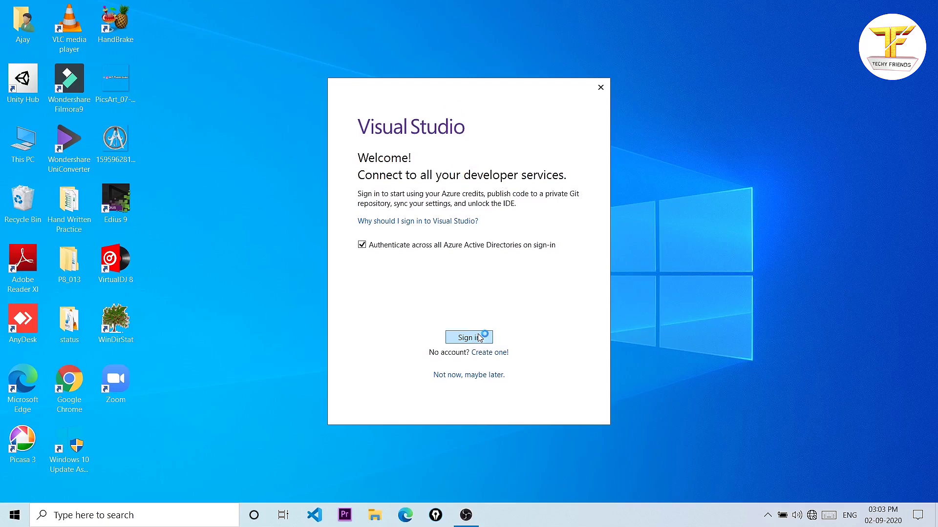
# Sign in to Visual Studio with the account e-mail and the e-mailed verification code
pyautogui.click(478, 337)
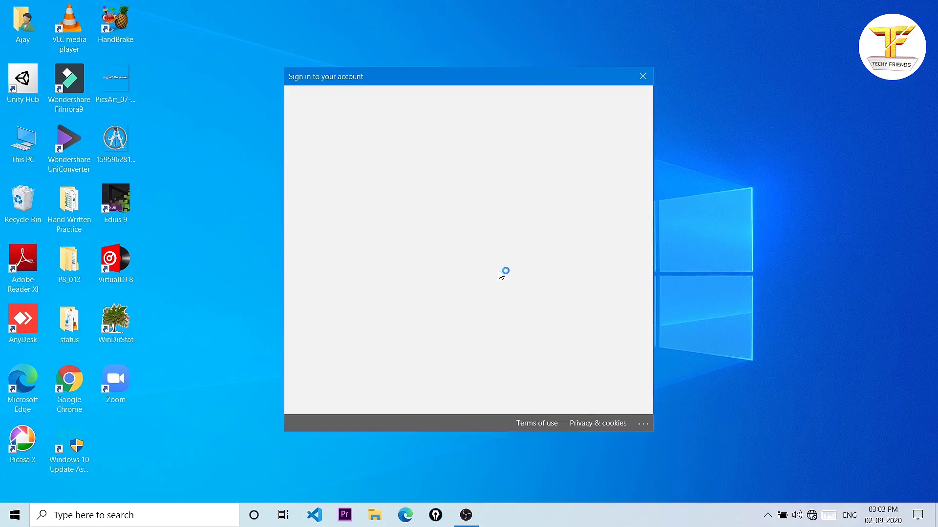
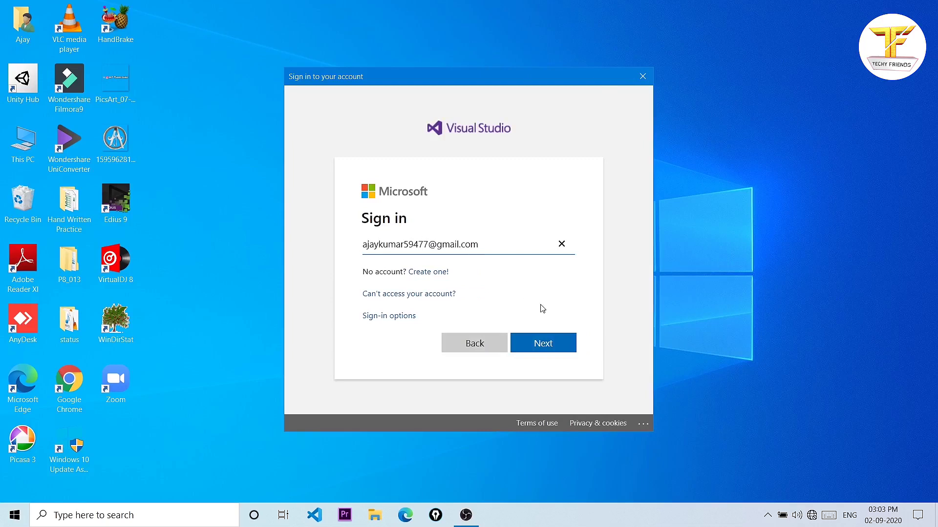
pyautogui.click(545, 343)
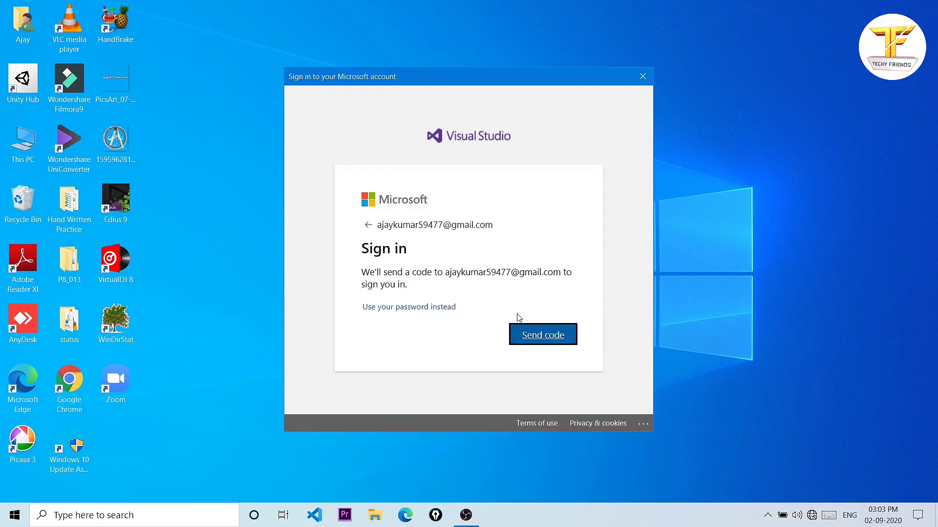
pyautogui.click(547, 336)
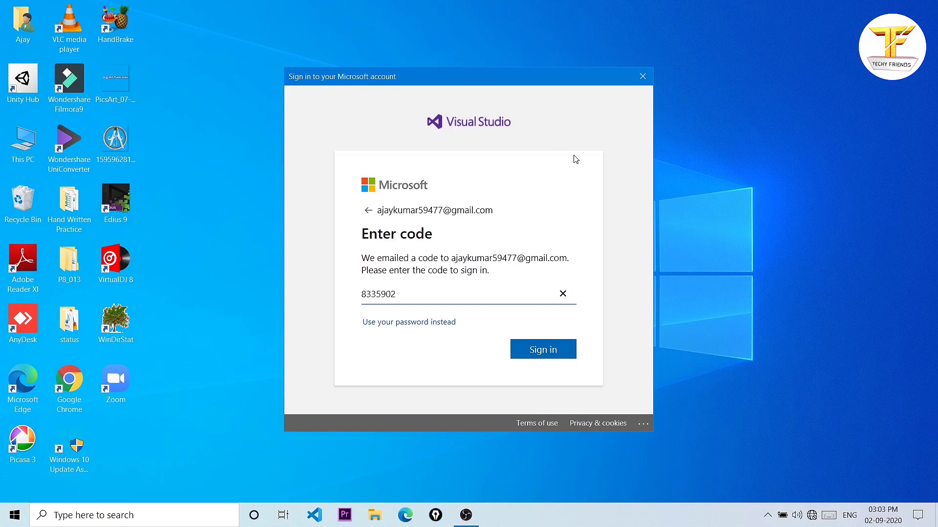
pyautogui.click(566, 354)
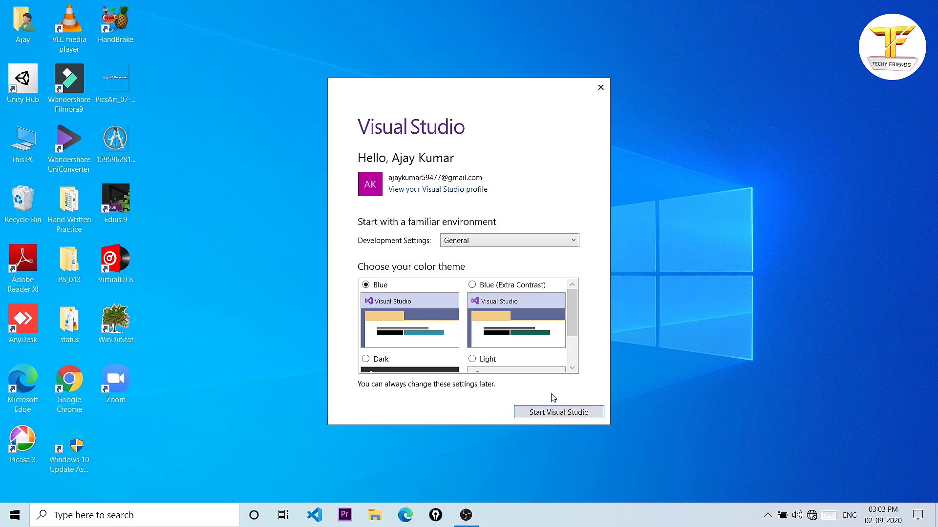
# Accept General development settings with the Blue theme and start Visual Studio
pyautogui.scroll(-2, 506, 320)
pyautogui.scroll(2, 507, 332)
pyautogui.click(562, 412)
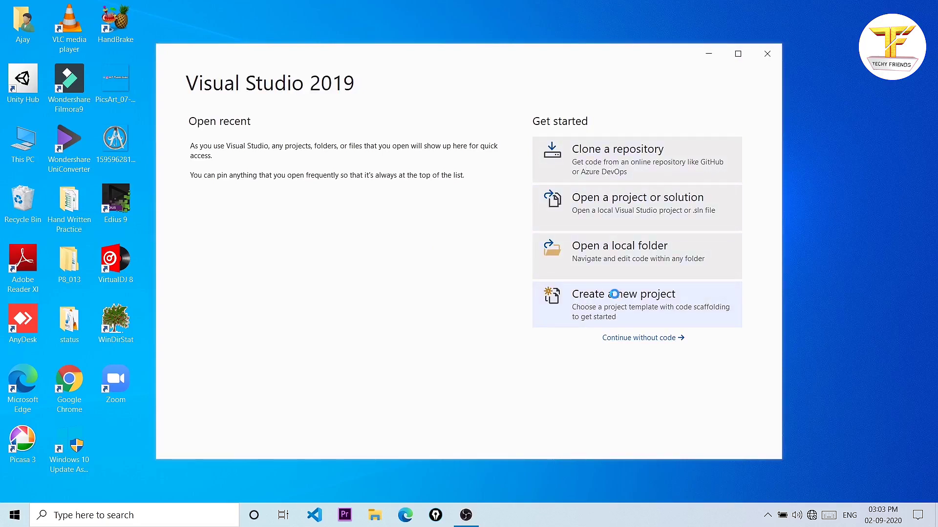
# Begin creating a new project and bring the Visual Studio window back to front
pyautogui.click(615, 298)
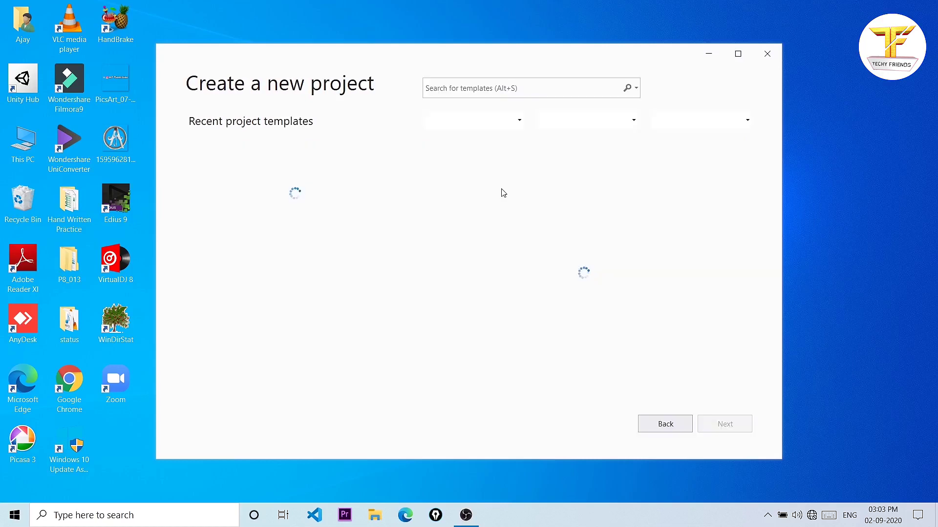
pyautogui.rightClick(794, 84)
pyautogui.click(878, 117)
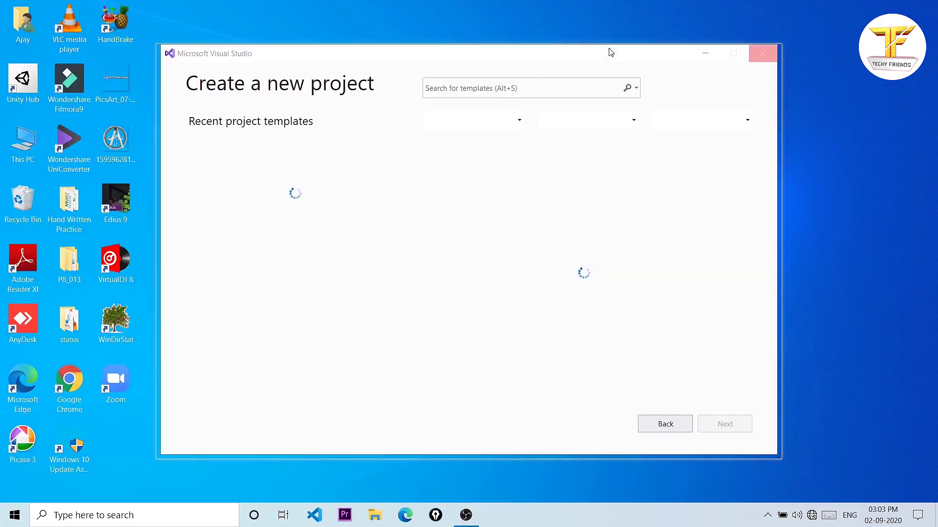
pyautogui.click(672, 199)
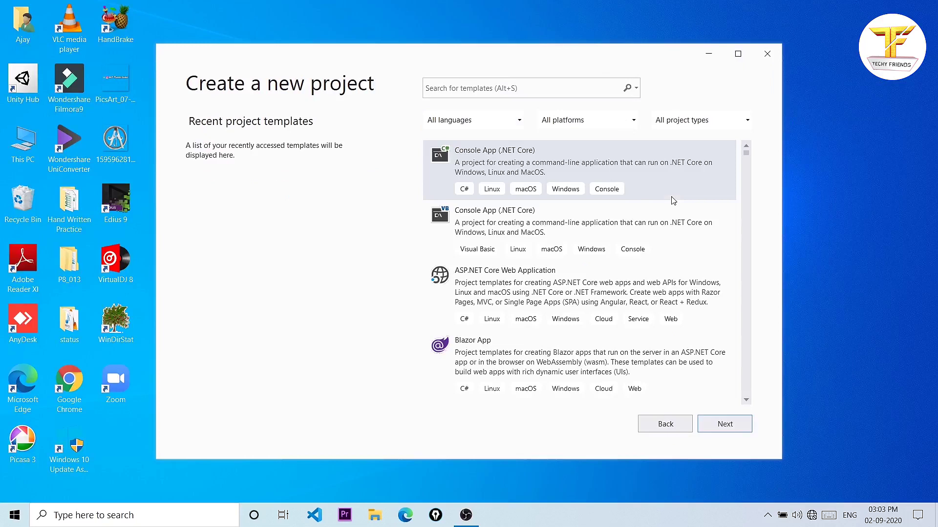
pyautogui.scroll(-3, 616, 278)
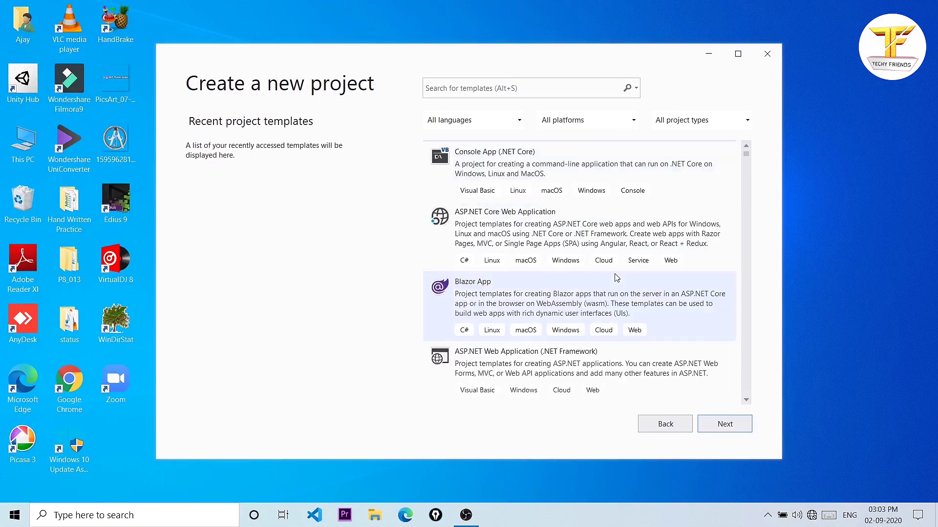
pyautogui.scroll(3, 616, 278)
# Filter templates to Windows, C# and Console, then choose Console App (.NET Framework)
pyautogui.click(614, 125)
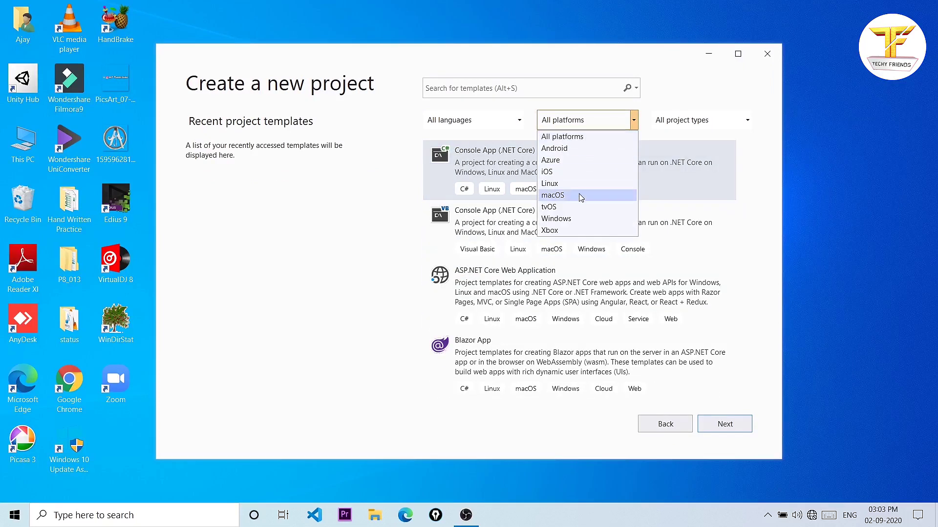
pyautogui.click(567, 218)
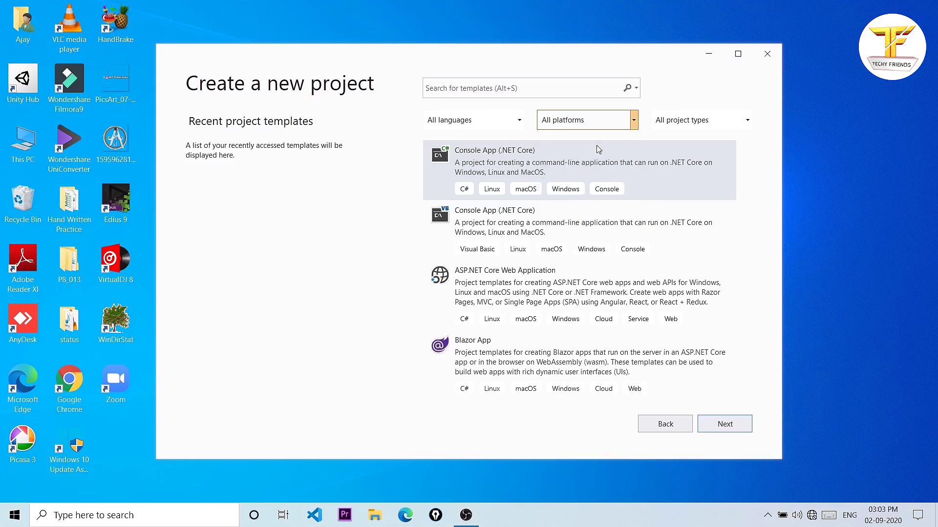
pyautogui.click(482, 121)
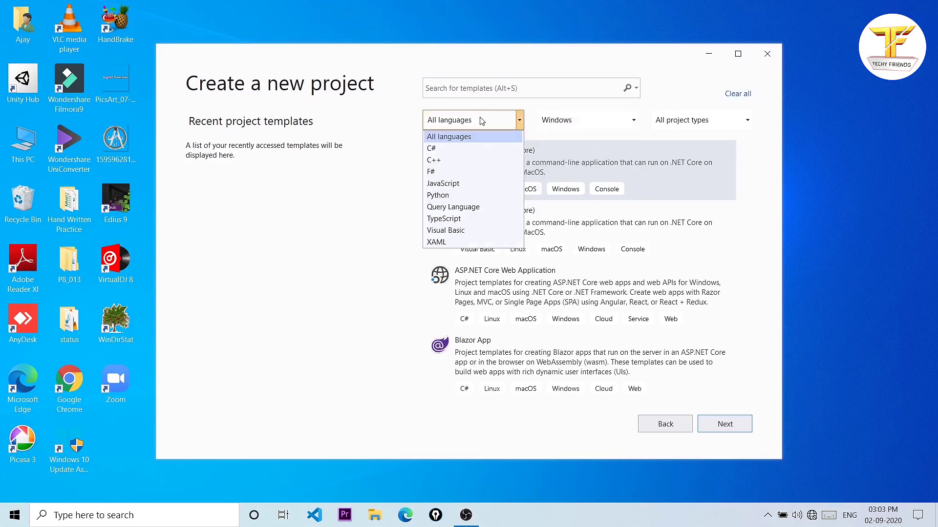
pyautogui.click(459, 151)
pyautogui.click(690, 127)
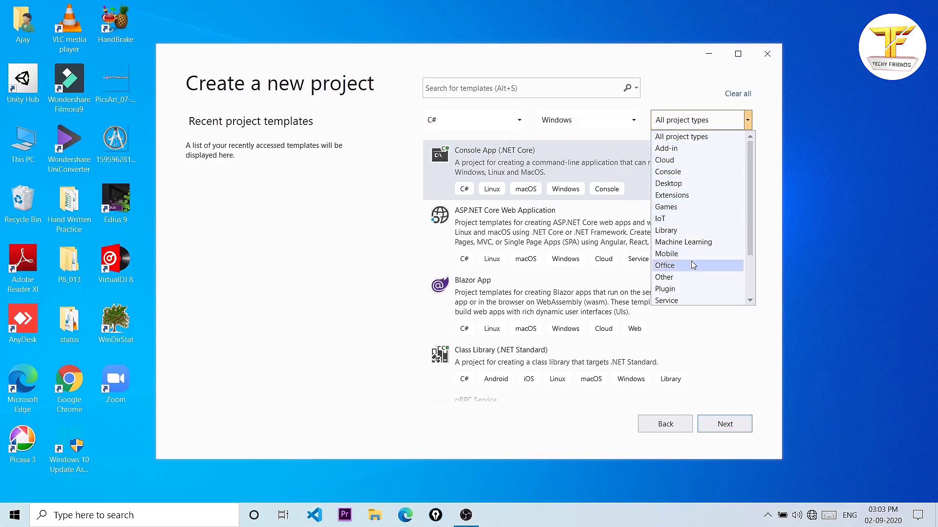
pyautogui.scroll(-2, 696, 266)
pyautogui.scroll(1, 711, 259)
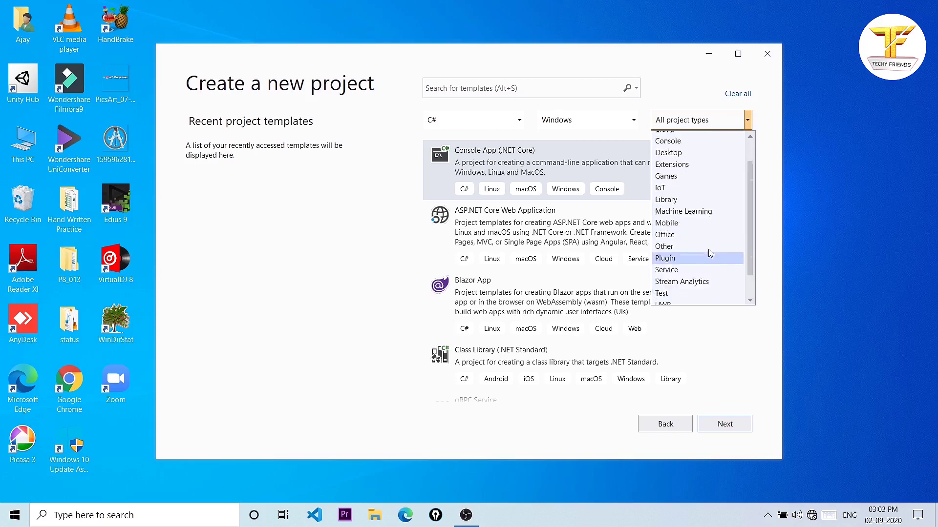
pyautogui.scroll(1, 689, 203)
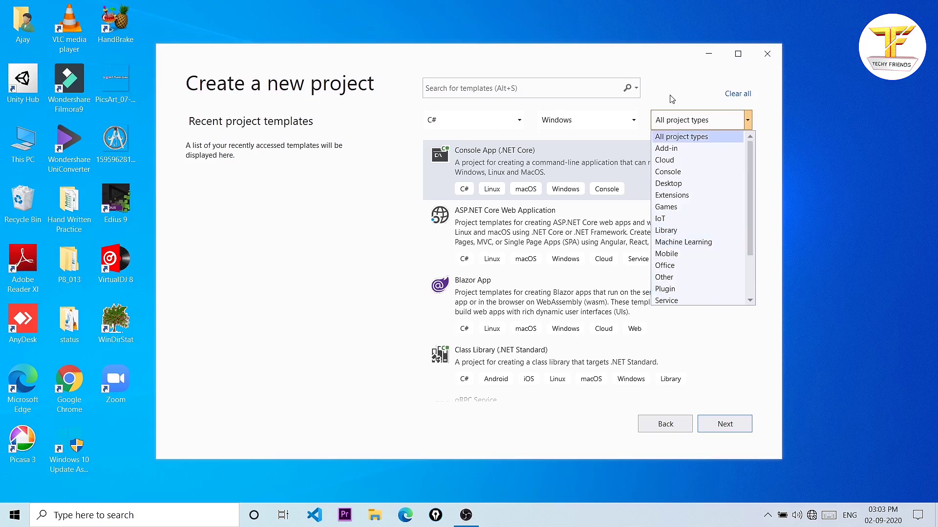
pyautogui.click(681, 176)
pyautogui.click(664, 210)
pyautogui.click(730, 425)
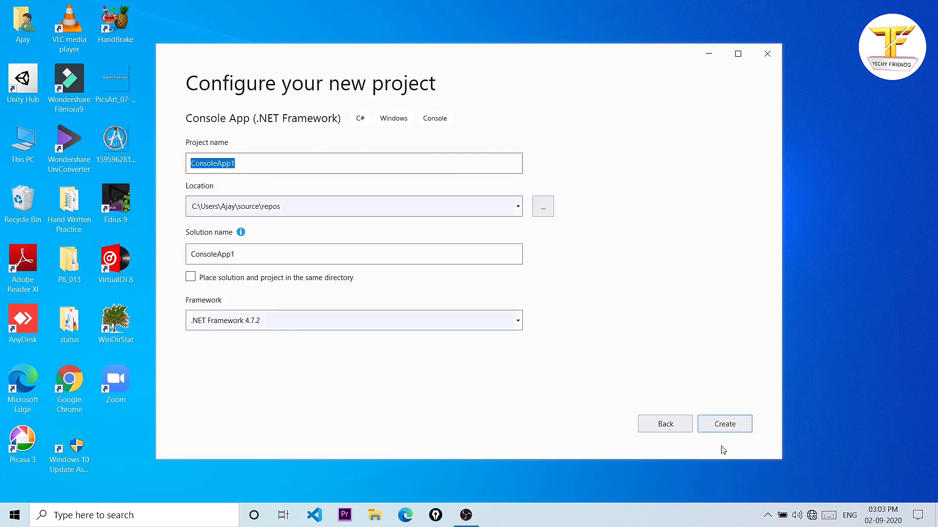
# Create the ConsoleApp1 project on .NET Framework 4.7.2
pyautogui.click(724, 425)
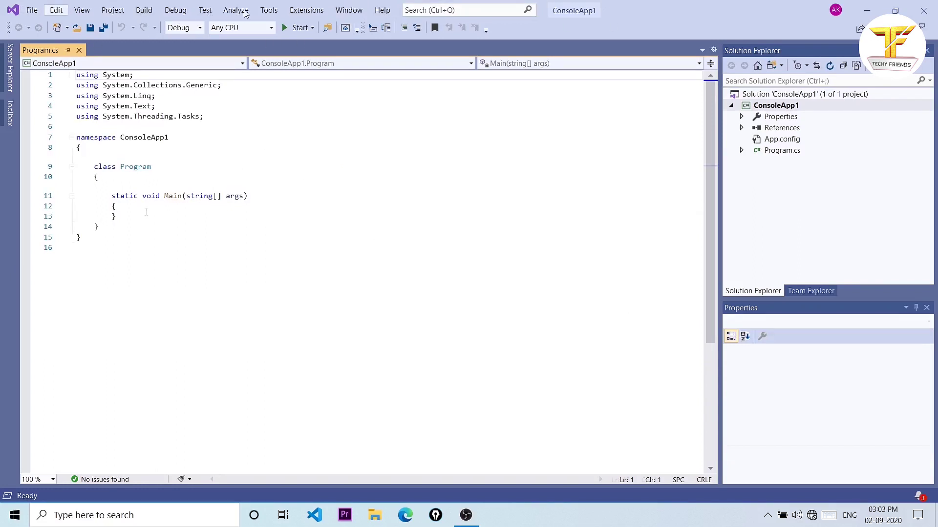
# Type some test text on a new line inside Main, then delete it and remove the empty line
pyautogui.press('Return')
pyautogui.write('jhgfjkhsdkjf')
pyautogui.press('BackSpace')
pyautogui.press('BackSpace')
pyautogui.press('BackSpace')
pyautogui.press('BackSpace')
pyautogui.press('BackSpace')
pyautogui.press('BackSpace')
pyautogui.press('BackSpace')
pyautogui.press('BackSpace')
pyautogui.press('BackSpace')
pyautogui.press('BackSpace')
pyautogui.press('BackSpace')
pyautogui.press('BackSpace')
pyautogui.write('hjgdfgdsghdgfdhgvhjgvhjgsvhdg jn hevdvgcf dz')
pyautogui.press('BackSpace')
pyautogui.press('BackSpace')
pyautogui.press('BackSpace')
pyautogui.press('BackSpace')
pyautogui.press('BackSpace')
pyautogui.press('BackSpace')
pyautogui.press('BackSpace')
pyautogui.press('BackSpace')
pyautogui.press('BackSpace')
pyautogui.press('BackSpace')
pyautogui.press('BackSpace')
pyautogui.press('BackSpace')
pyautogui.press('BackSpace')
pyautogui.press('BackSpace')
pyautogui.press('BackSpace')
pyautogui.press('BackSpace')
pyautogui.press('BackSpace')
pyautogui.press('BackSpace')
pyautogui.press('BackSpace')
pyautogui.press('BackSpace')
pyautogui.click(359, 226)
pyautogui.moveTo(195, 218); pyautogui.dragTo(128, 220)
pyautogui.press('BackSpace')
pyautogui.press('Up')
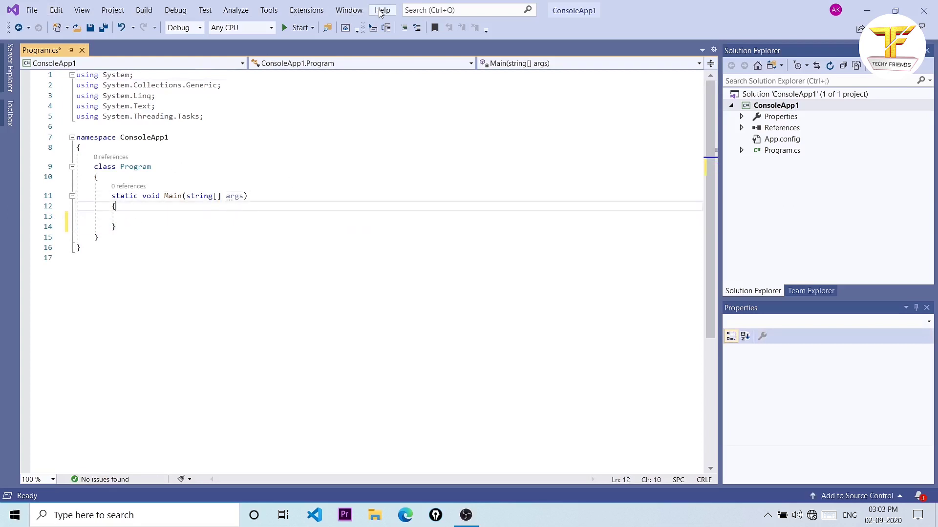
# Check for an updated Community license from Help > About, then close the account dialog
pyautogui.click(382, 10)
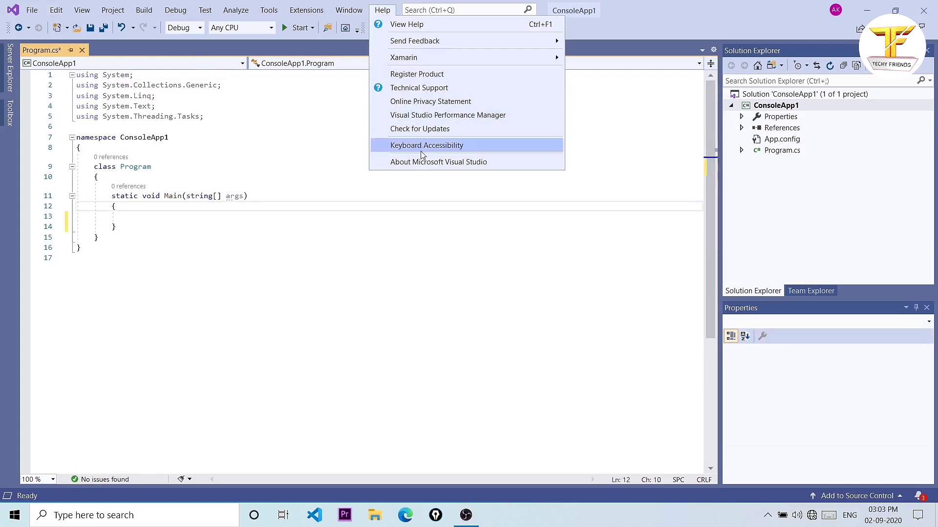
pyautogui.click(482, 166)
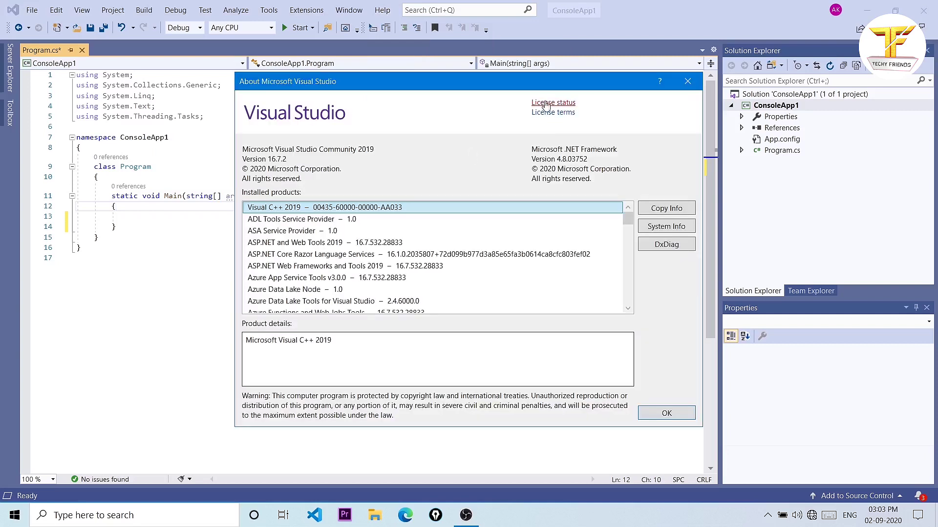
pyautogui.press('Escape')
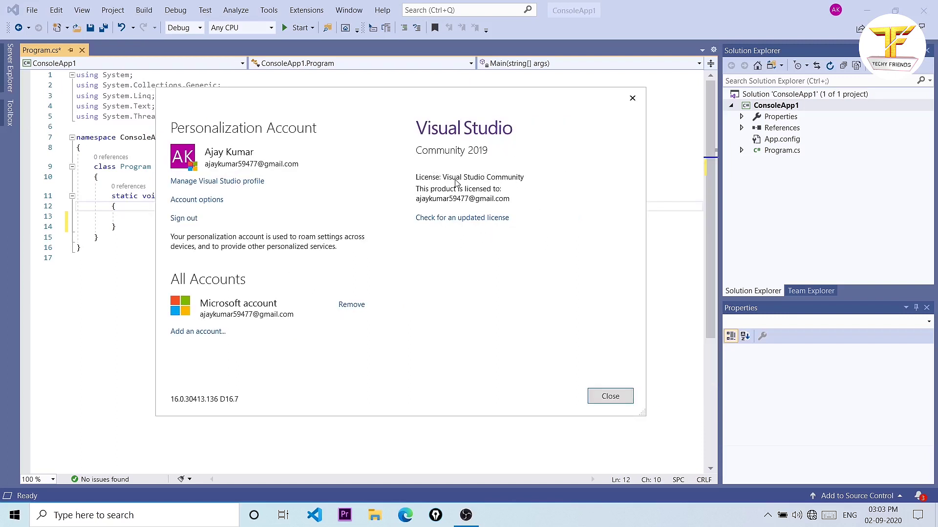
pyautogui.click(454, 221)
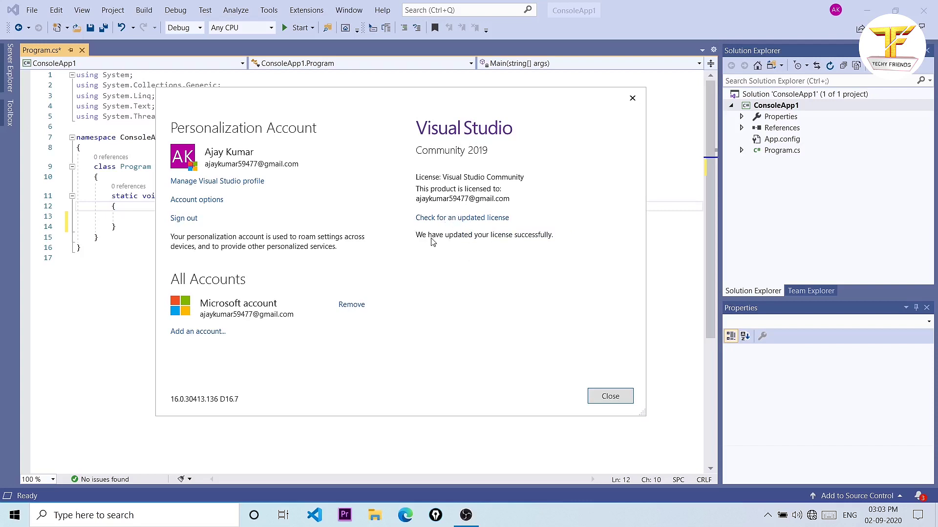
pyautogui.moveTo(423, 234); pyautogui.dragTo(473, 239)
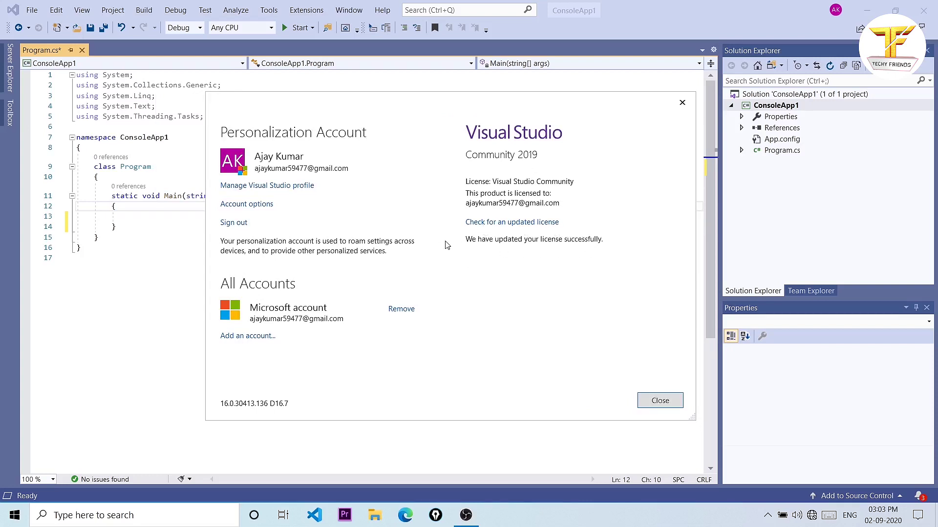
pyautogui.click(659, 401)
# Close Visual Studio without saving the changes to Program.cs
pyautogui.click(274, 297)
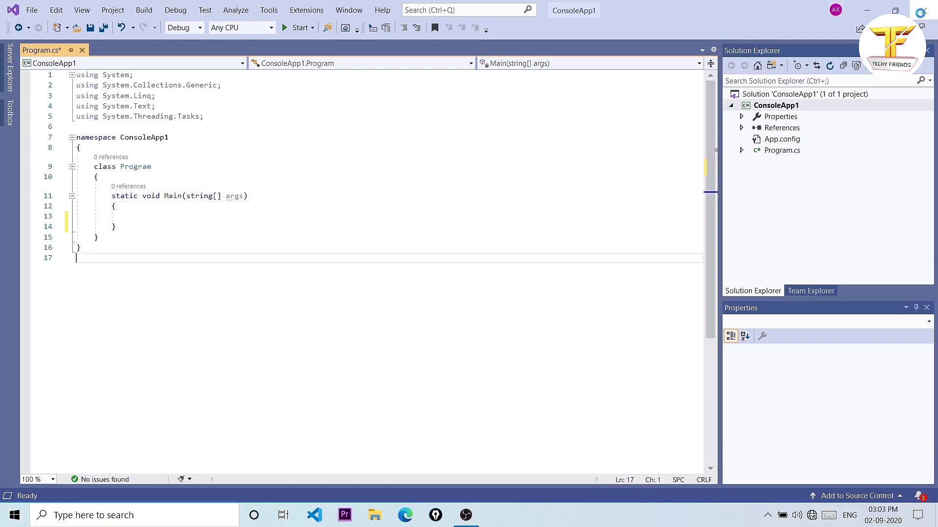
pyautogui.click(923, 10)
pyautogui.click(516, 341)
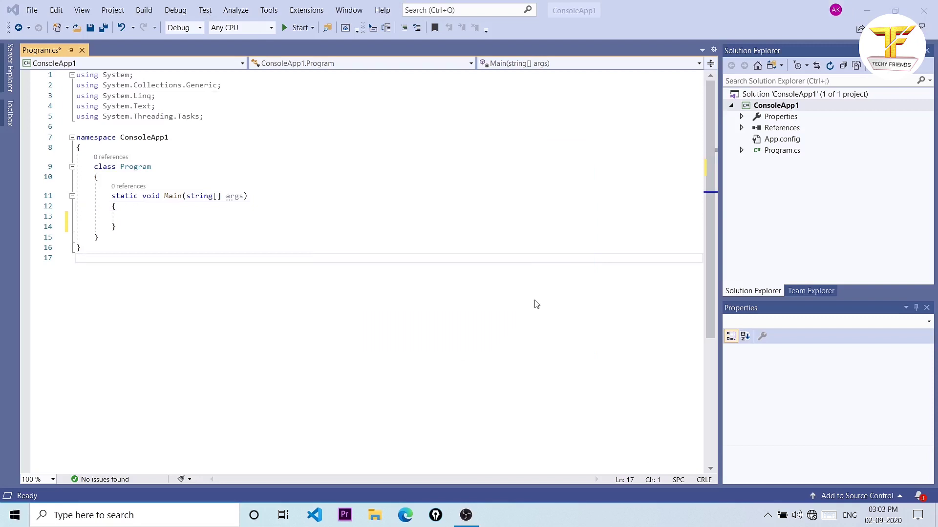